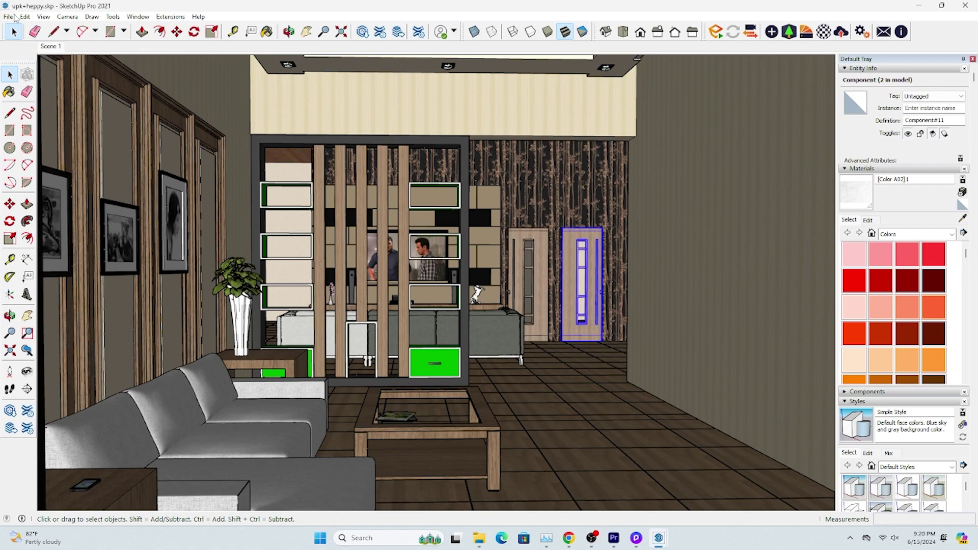
Export the current interior view as a JPEG image named RENDER INTERIOR in the Downloads folder
click(10, 17)
mouse_move(59, 205)
click(249, 215)
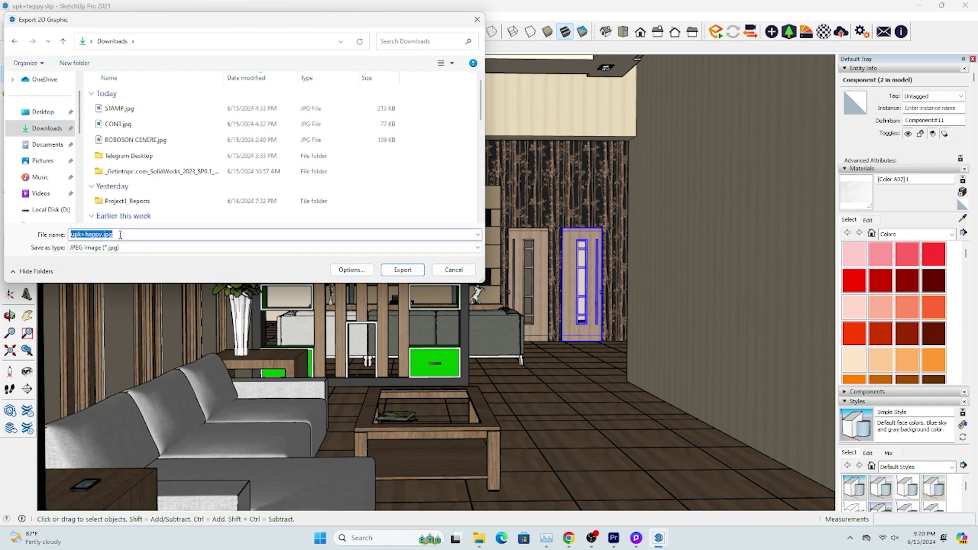
text(RENDER INTERIOR)
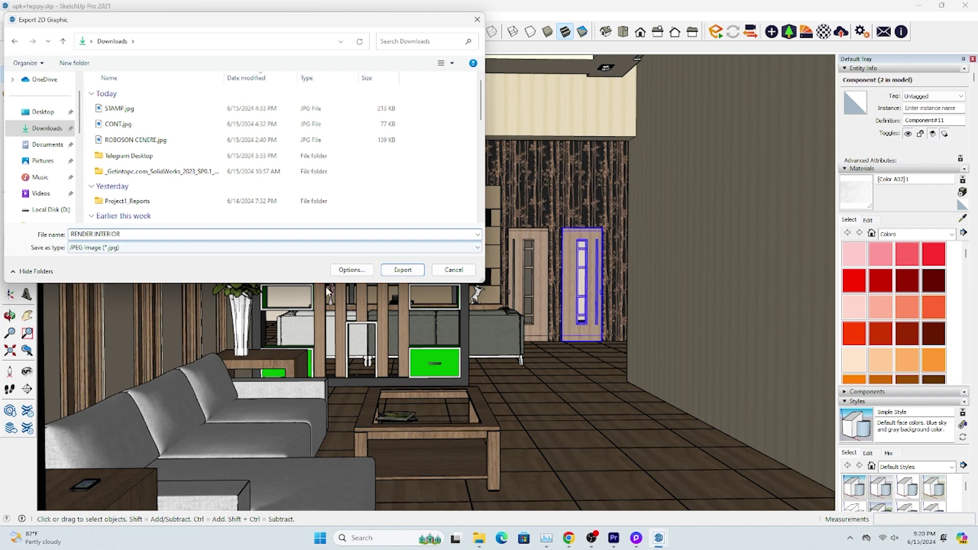
click(398, 272)
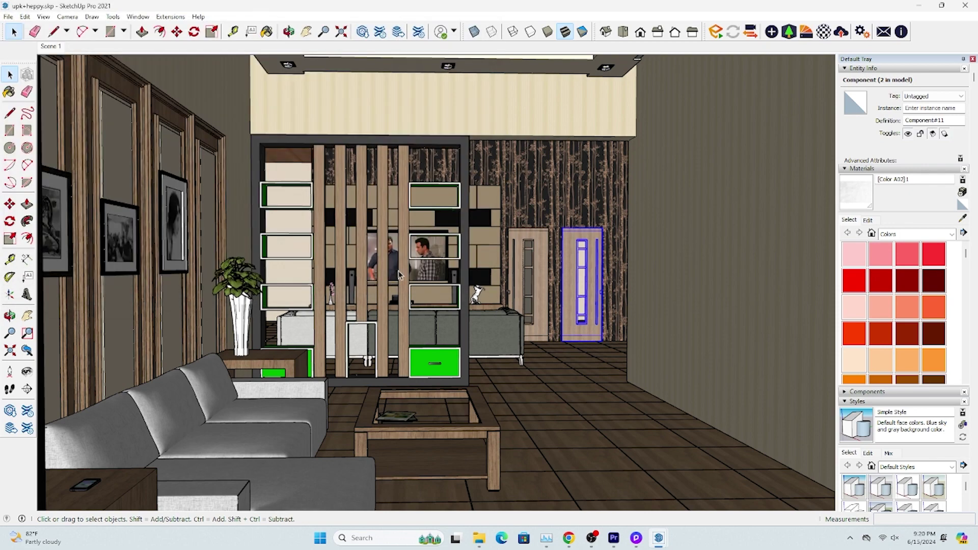
Switch to Chrome, search Google for "prome ai" and open the PromeAI website
click(571, 540)
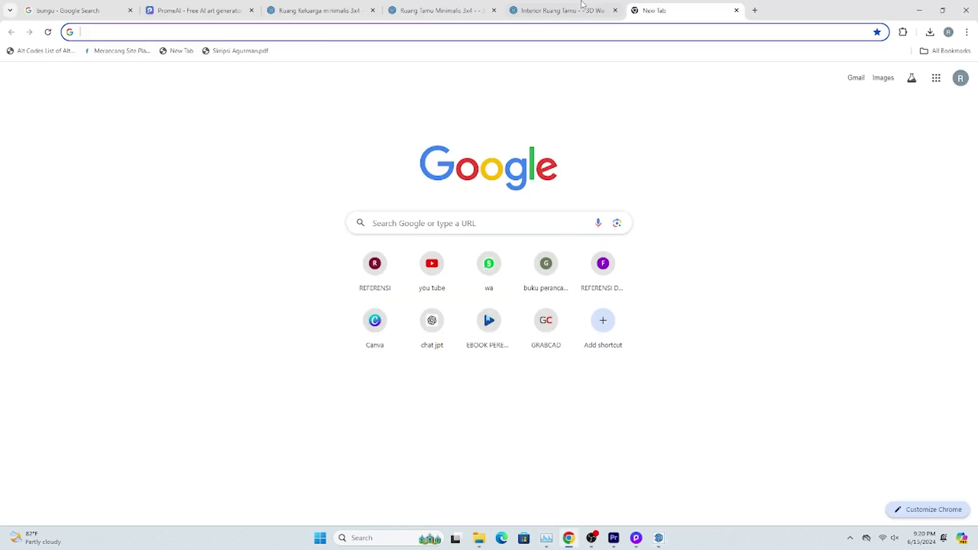
click(455, 223)
text(PROme ai)
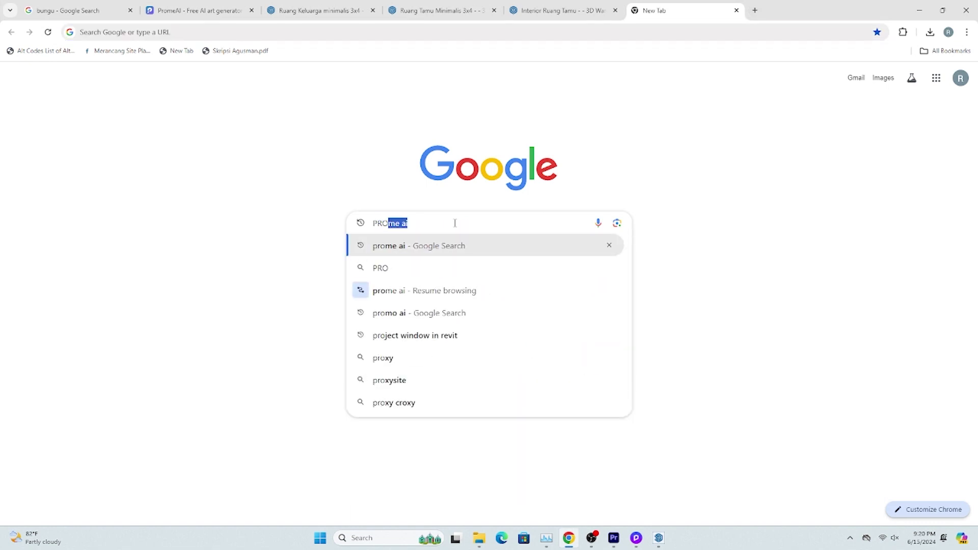
key(Return)
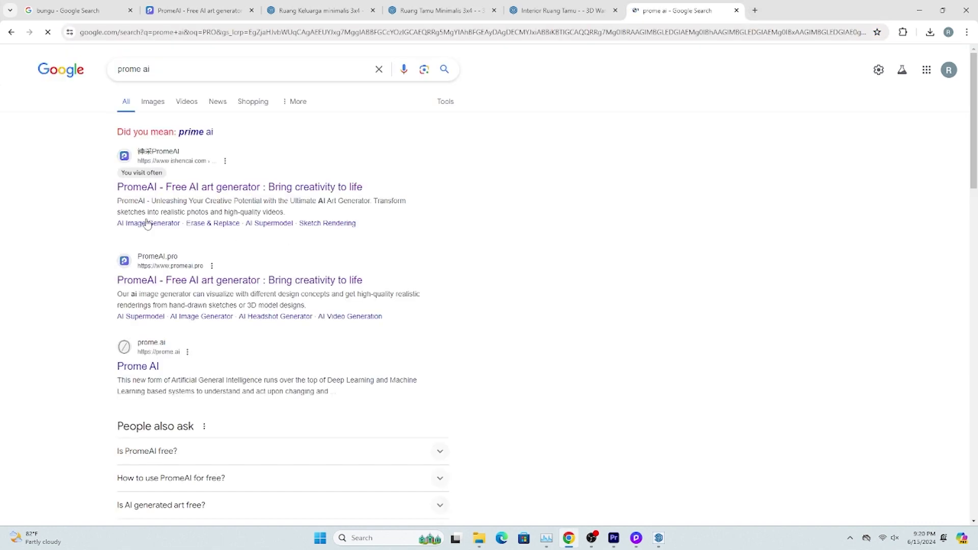
click(131, 186)
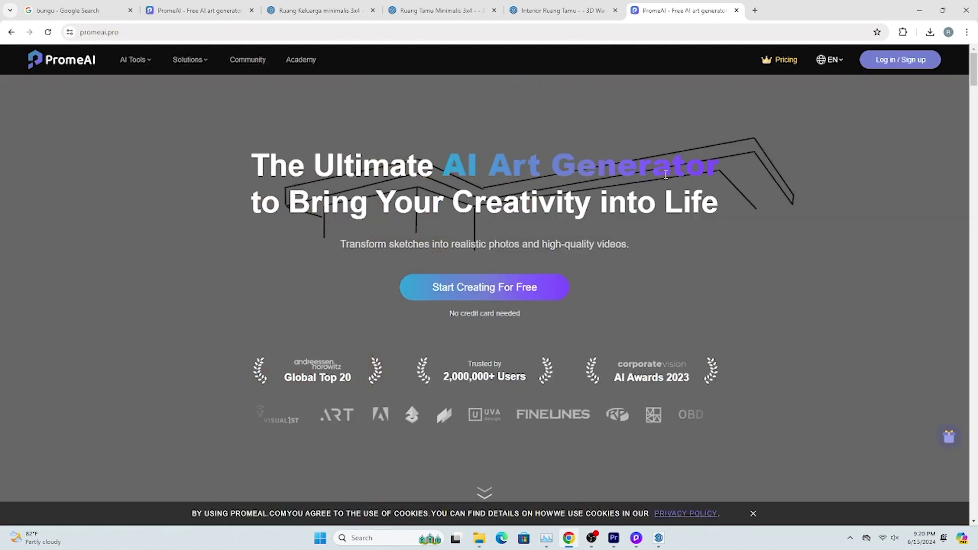
Sign in to PromeAI with the existing Google account
click(897, 60)
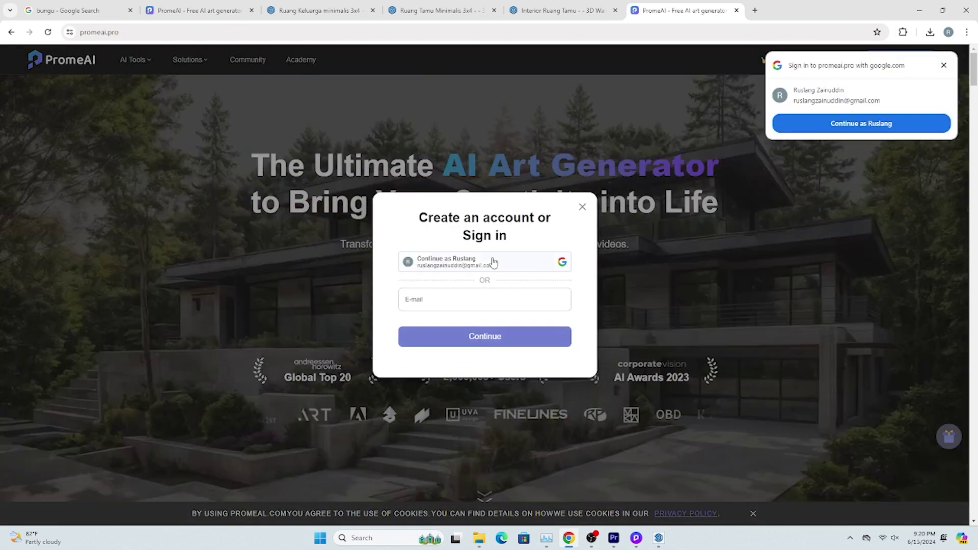
click(492, 263)
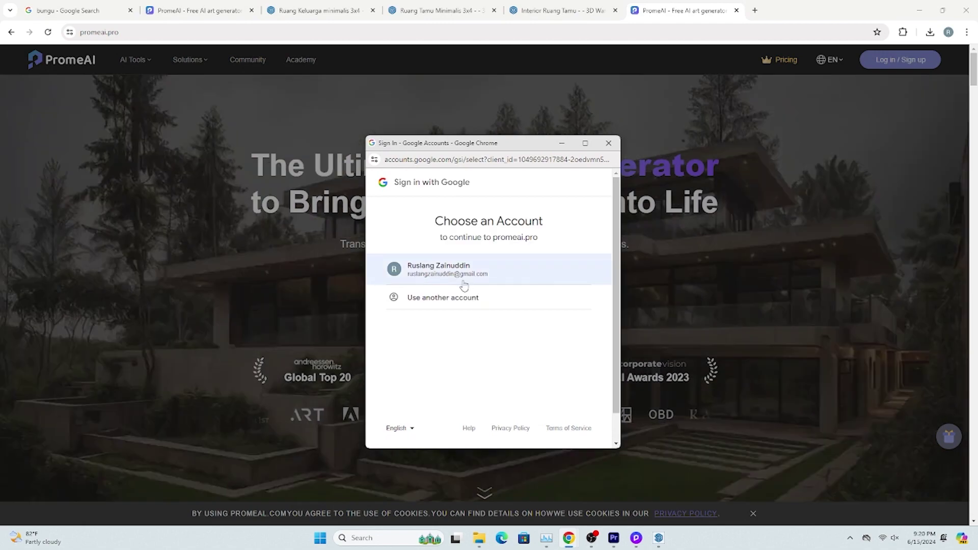
click(463, 277)
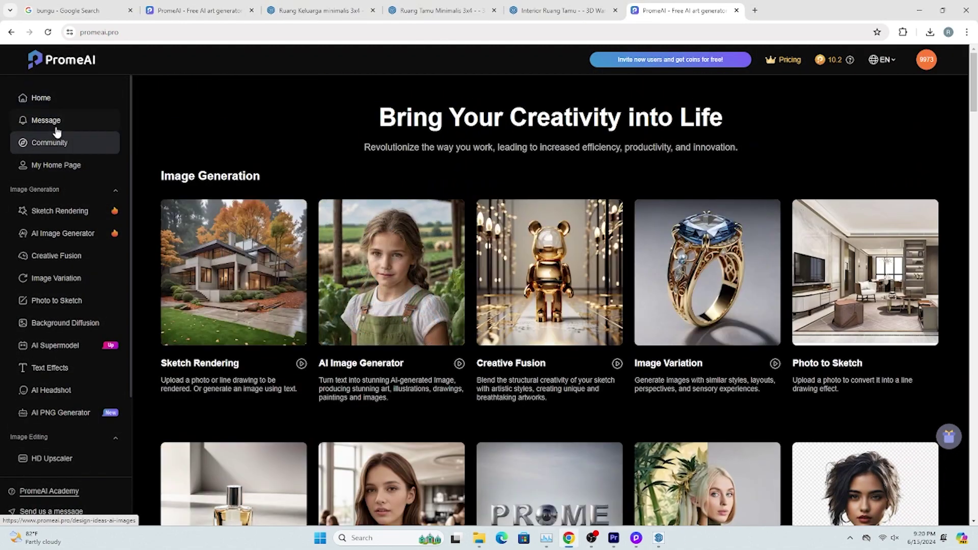
Open the Sketch Rendering tool with a blank Sketch Something canvas
scroll(157, 260, down, 1)
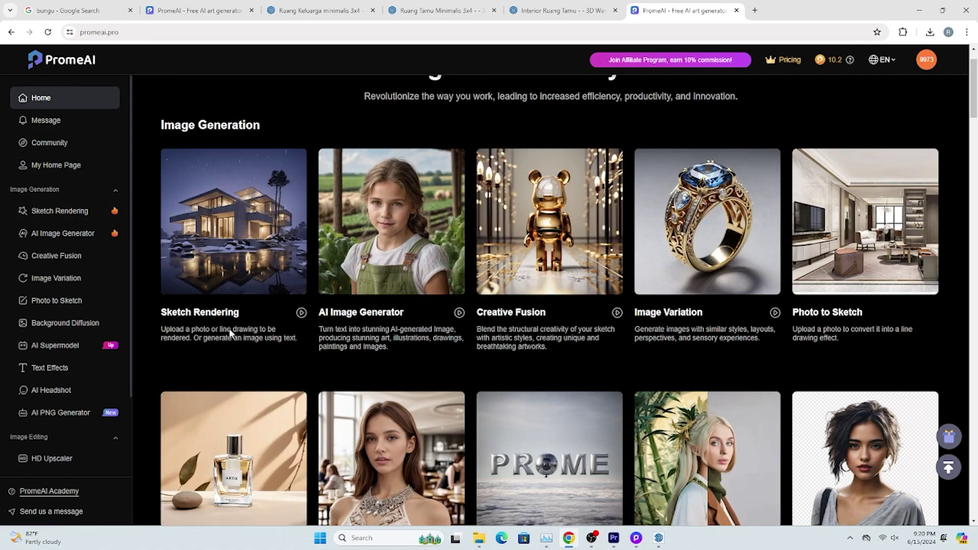
click(224, 336)
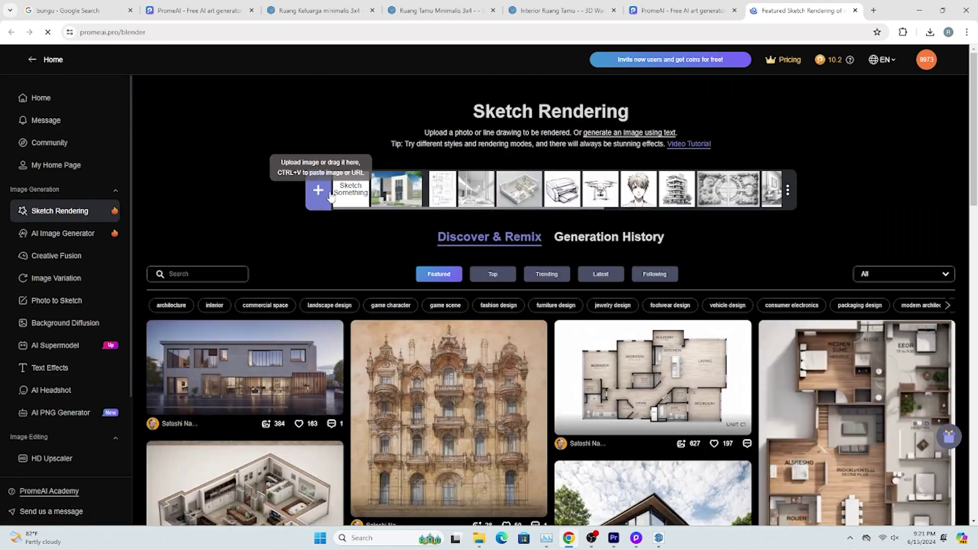
click(349, 190)
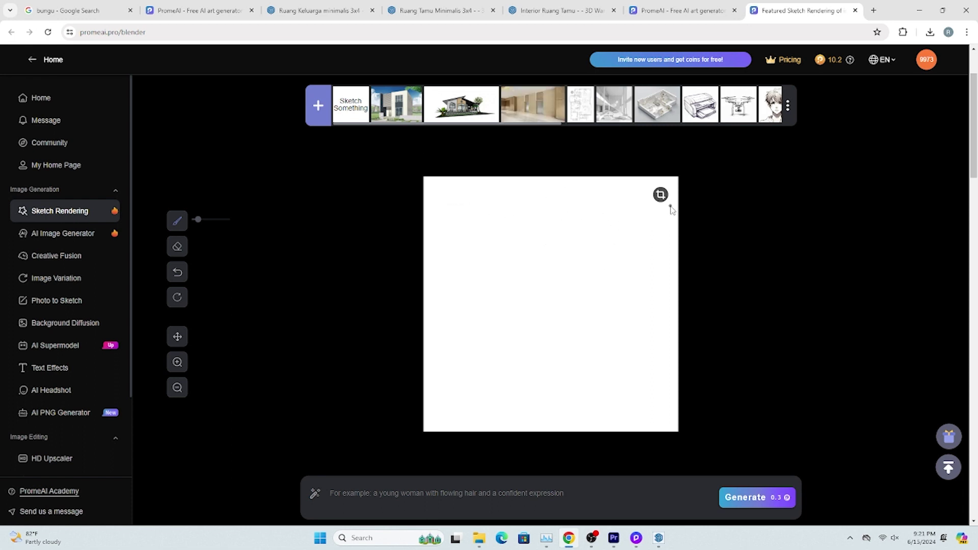
Upload RENDER INTERIOR.jpg from the Downloads folder as the image to render
click(317, 106)
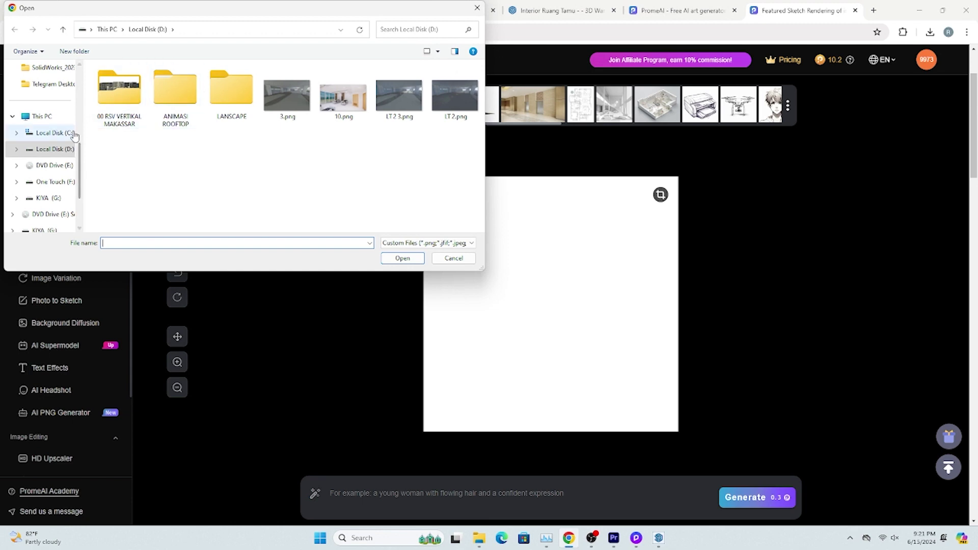
scroll(41, 147, up, 5)
click(45, 152)
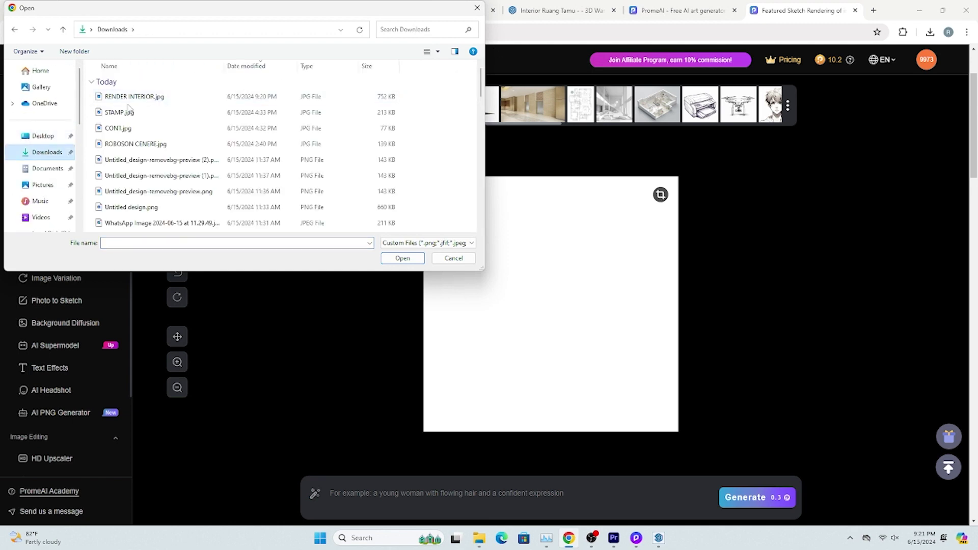
click(134, 96)
click(407, 262)
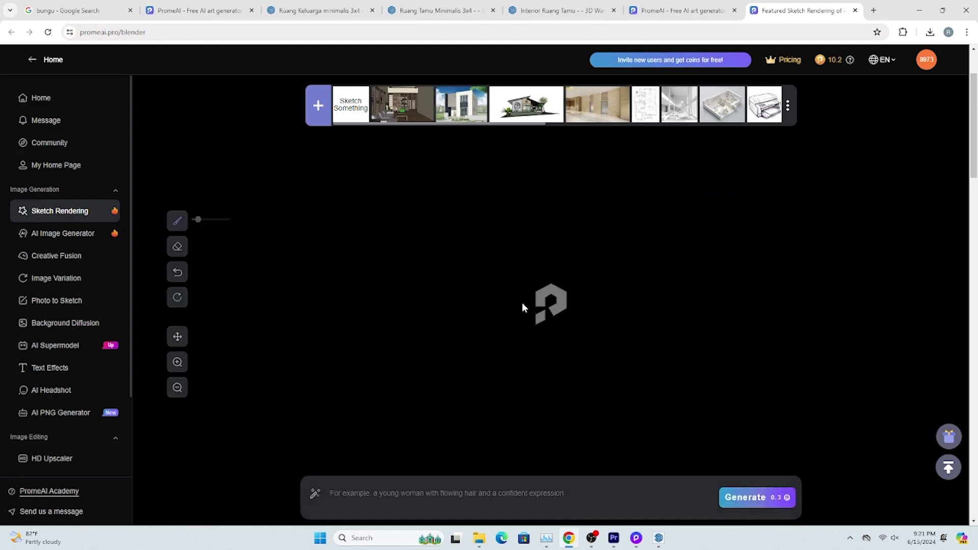
Look over the uploaded interior image and the earlier renders in the generation history
scroll(503, 271, down, 2)
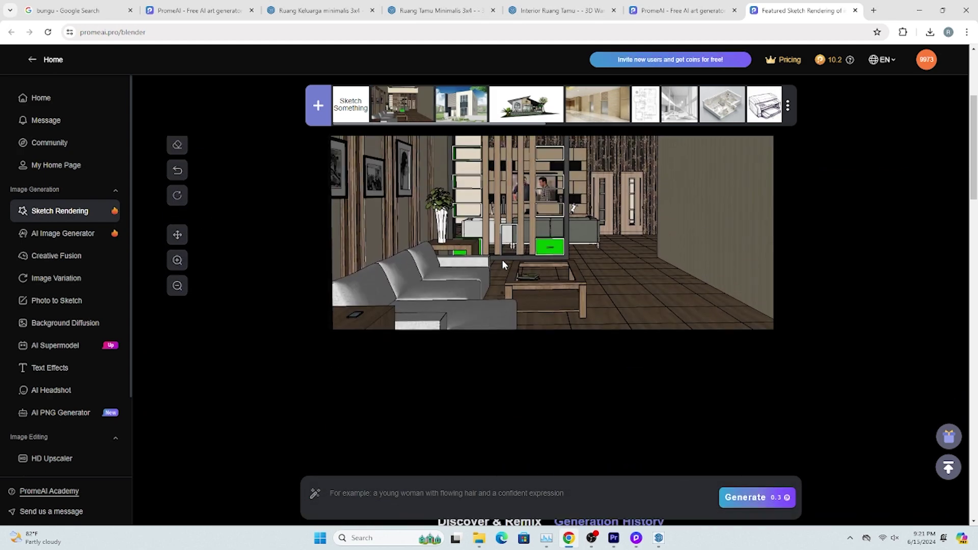
scroll(503, 264, down, 5)
scroll(510, 305, down, 4)
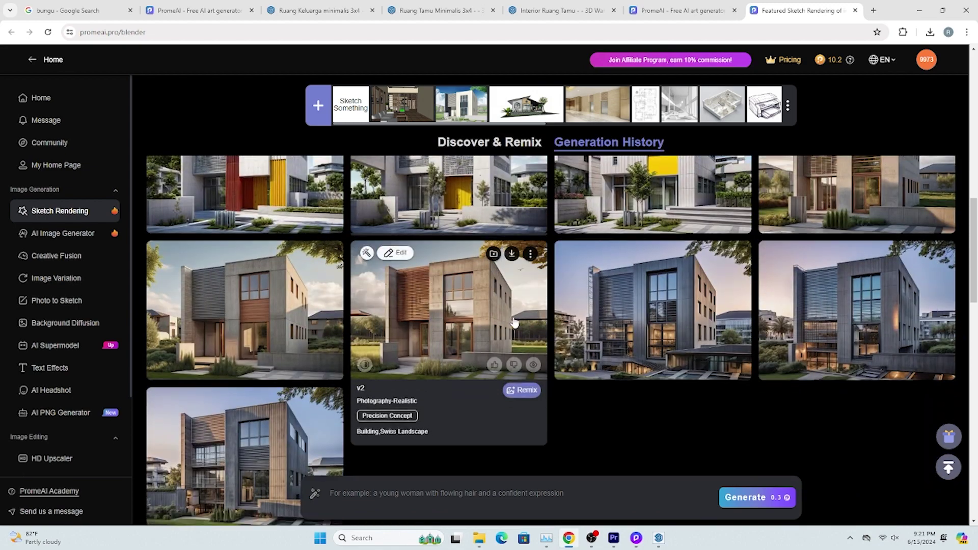
scroll(513, 321, up, 8)
scroll(502, 309, up, 2)
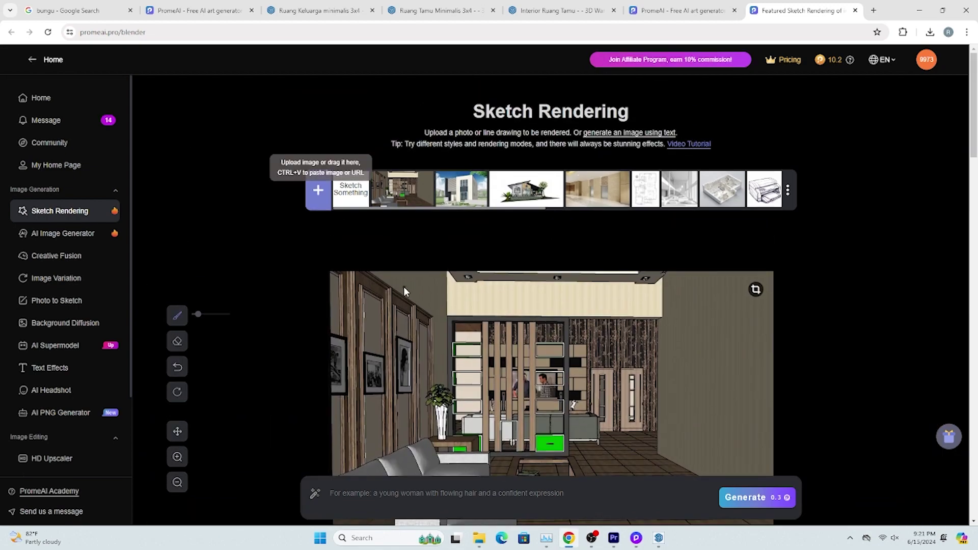
scroll(415, 287, down, 3)
Examine the available render styles in the Customize, Anime, Conceptual Art, Illustration, Unique and Art categories
mouse_move(339, 501)
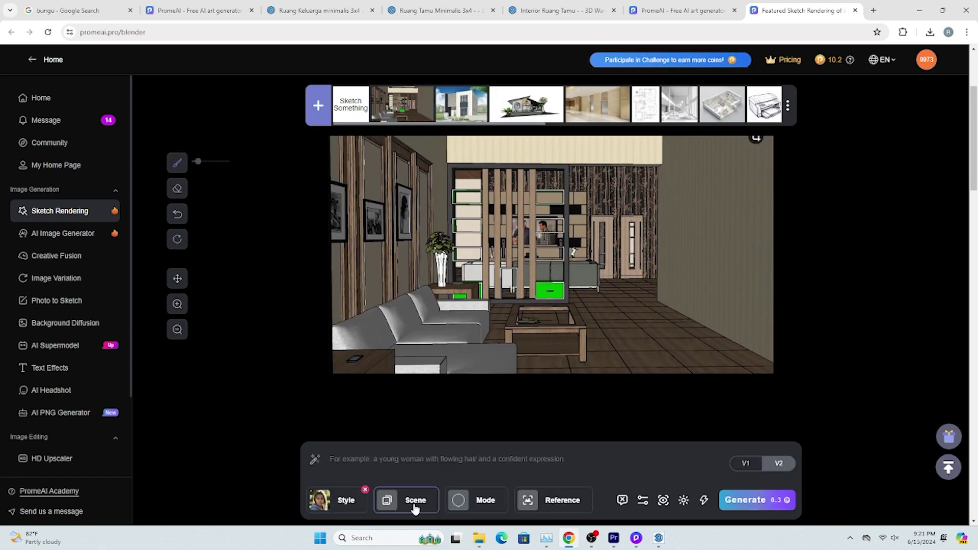
click(347, 502)
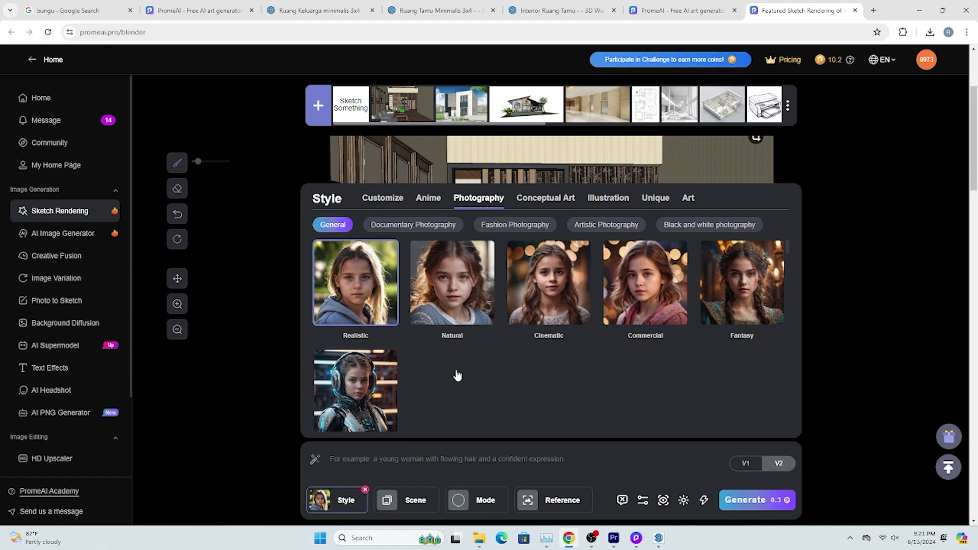
scroll(457, 376, down, 2)
click(398, 202)
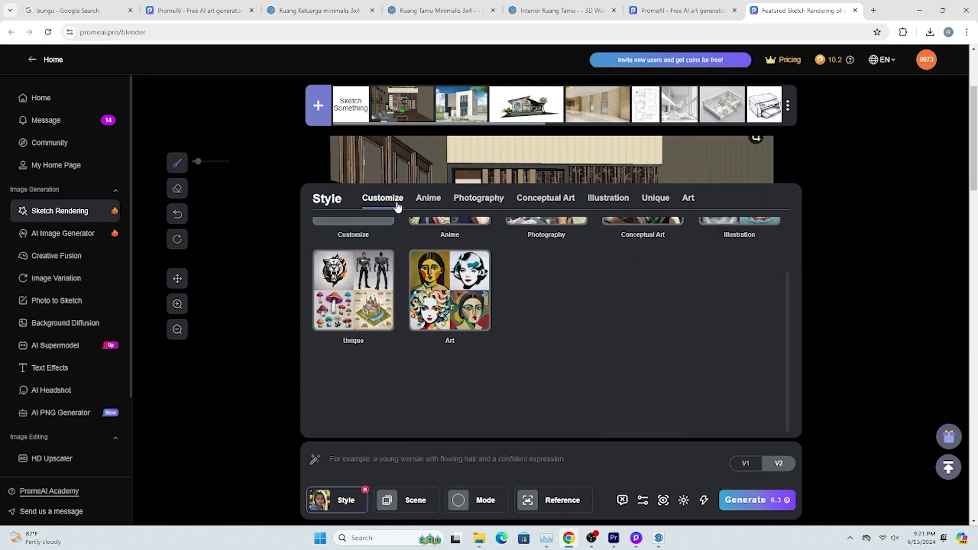
click(435, 201)
scroll(520, 212, up, 3)
click(533, 204)
click(594, 204)
click(658, 204)
click(685, 204)
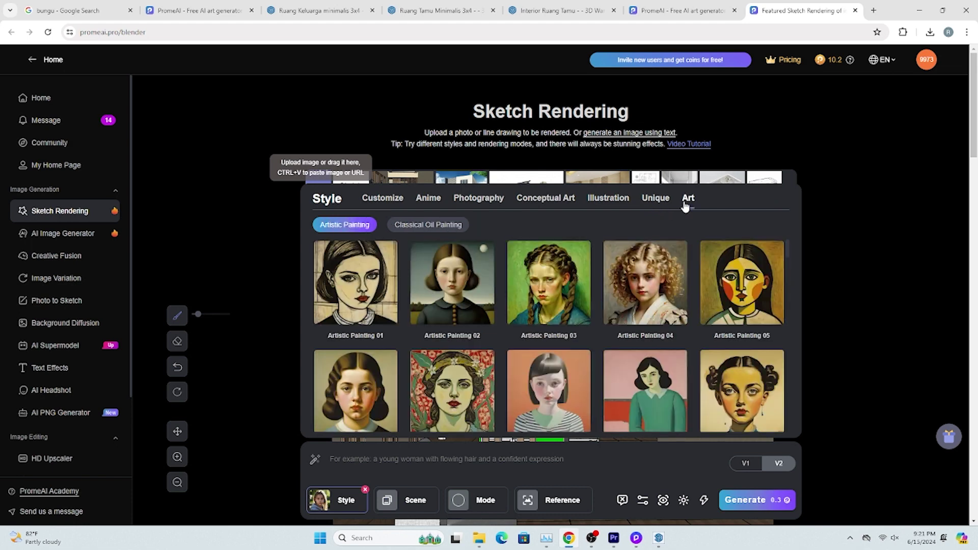
click(402, 229)
Choose Living Room, Kitchen, Bed Room and Bath Room as Interior scenes for the render
click(424, 507)
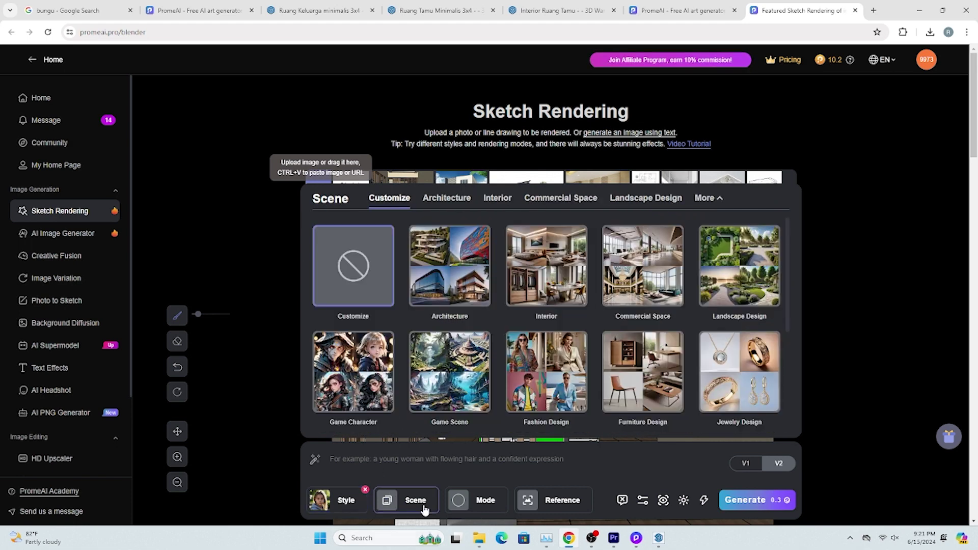
click(465, 267)
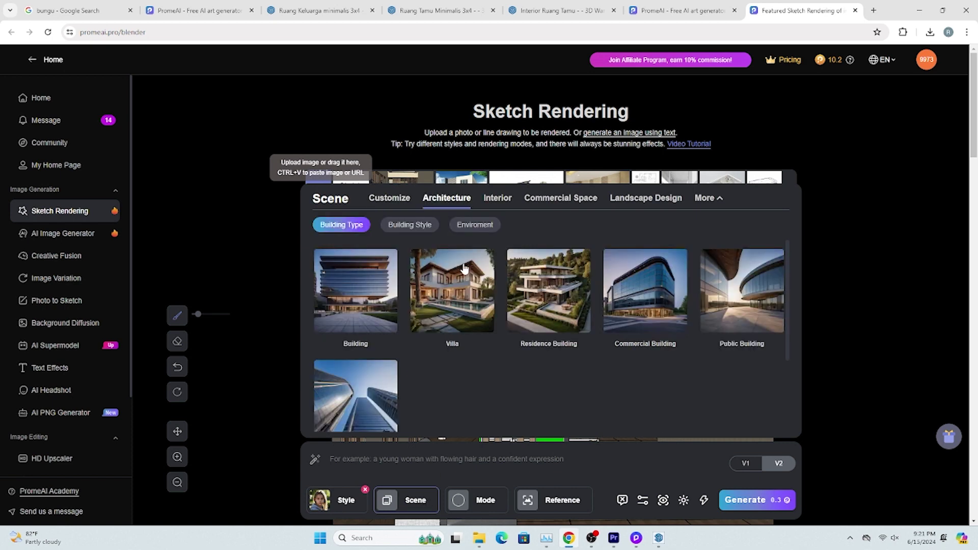
click(387, 203)
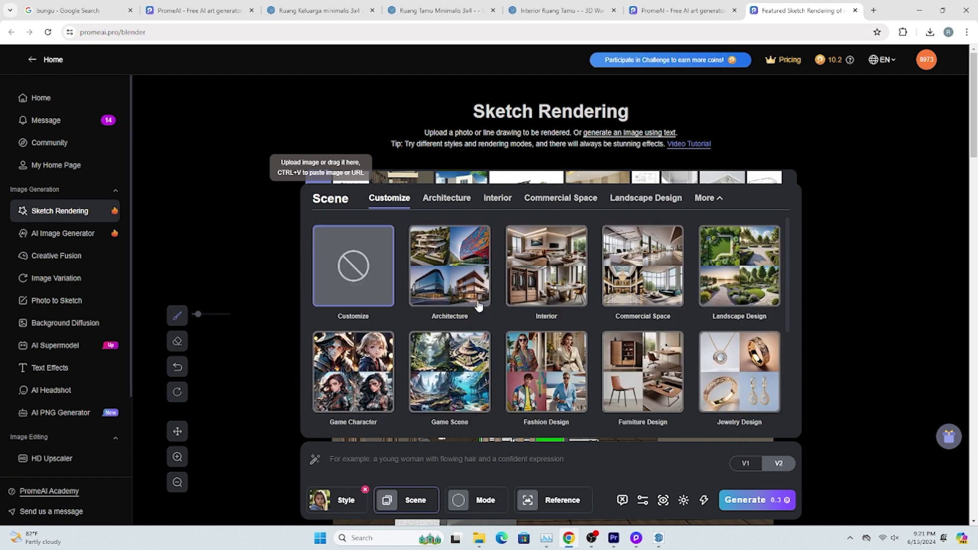
click(563, 272)
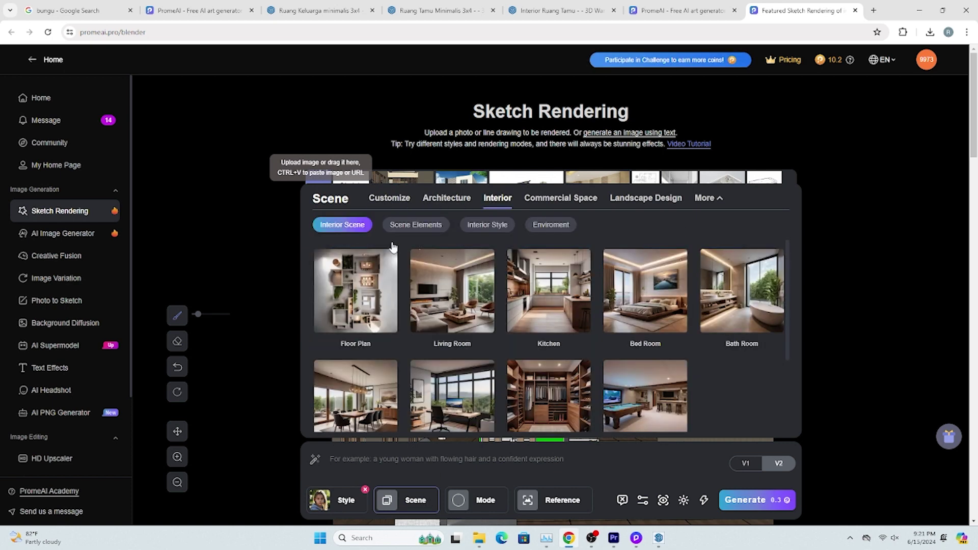
click(458, 289)
click(587, 305)
click(665, 299)
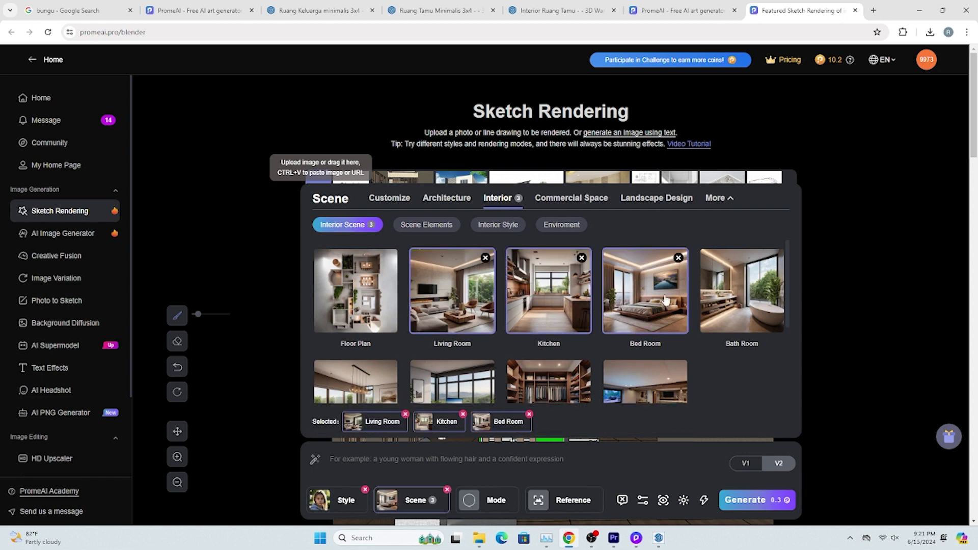
click(740, 295)
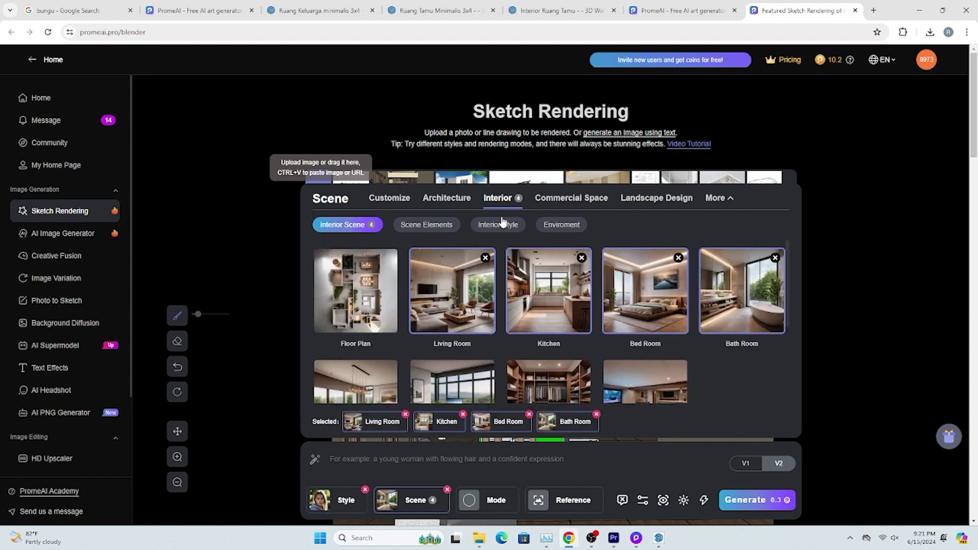
Look through the Commercial Space and Landscape Design scenes, and add Dining Room and Home Office to the Interior scene selection
click(575, 202)
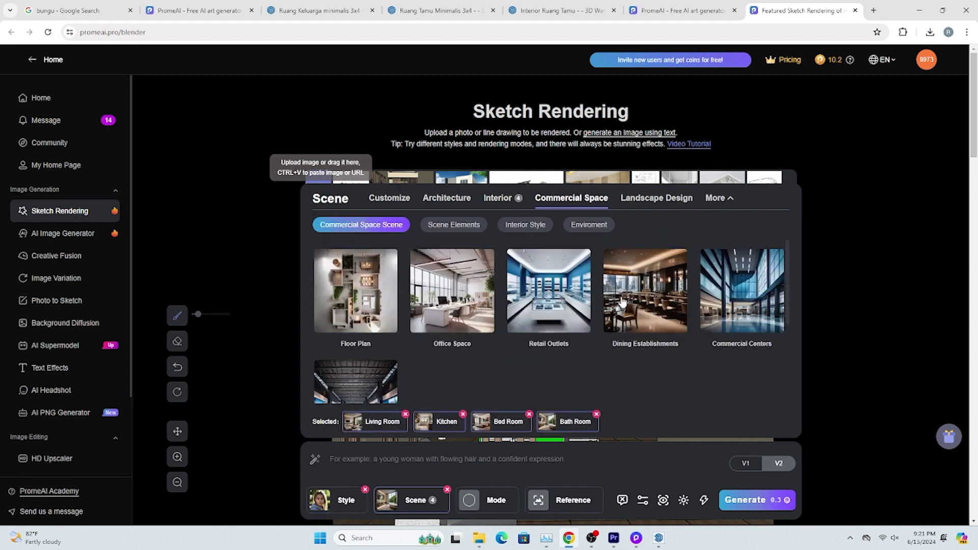
click(657, 202)
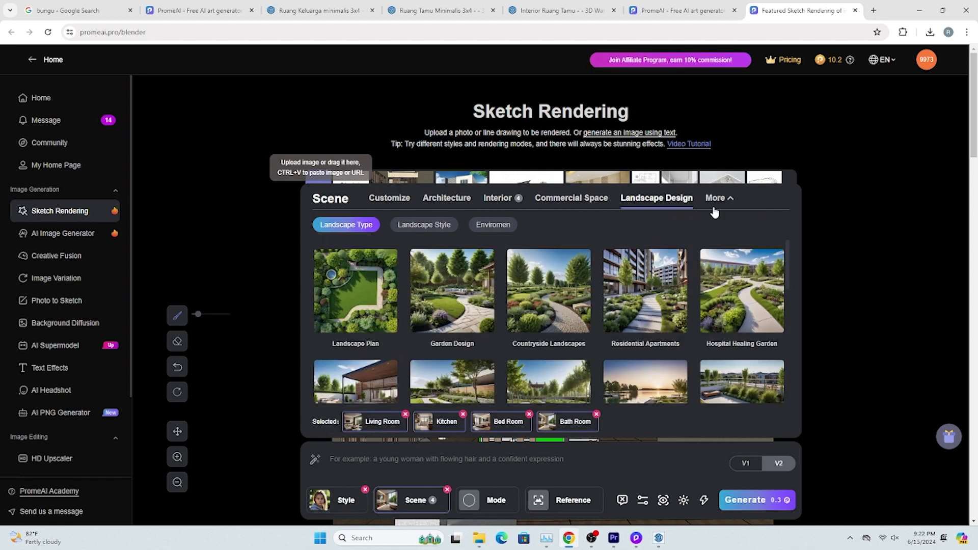
click(542, 197)
click(497, 199)
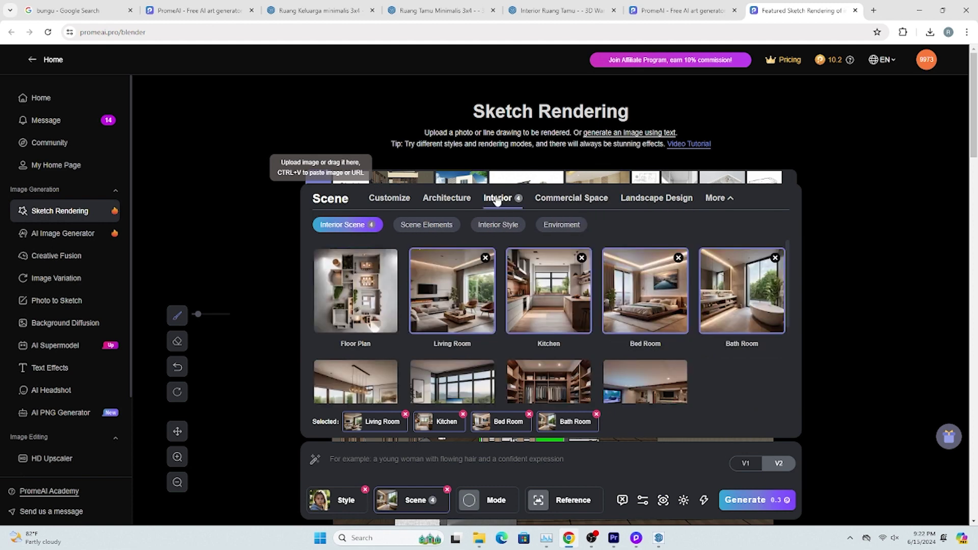
scroll(438, 304, down, 2)
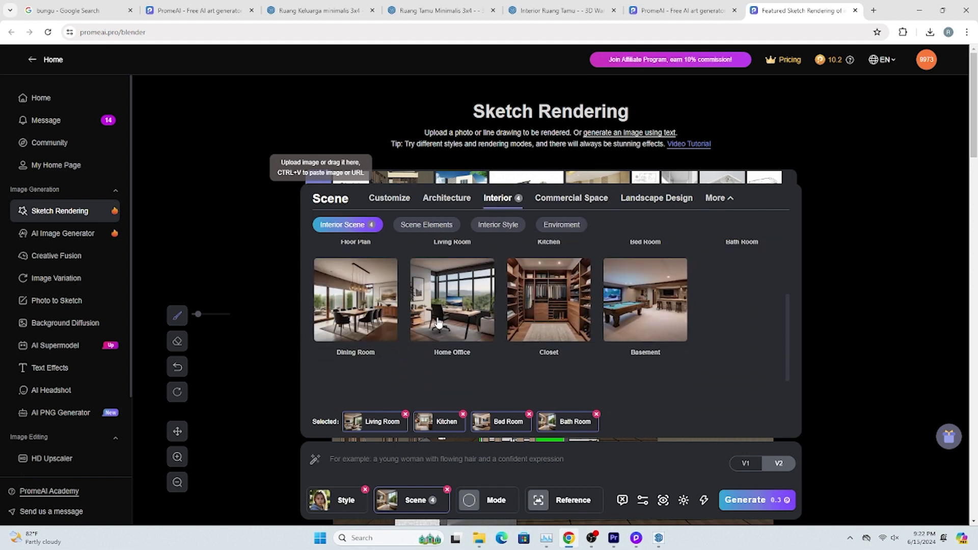
click(370, 305)
click(456, 312)
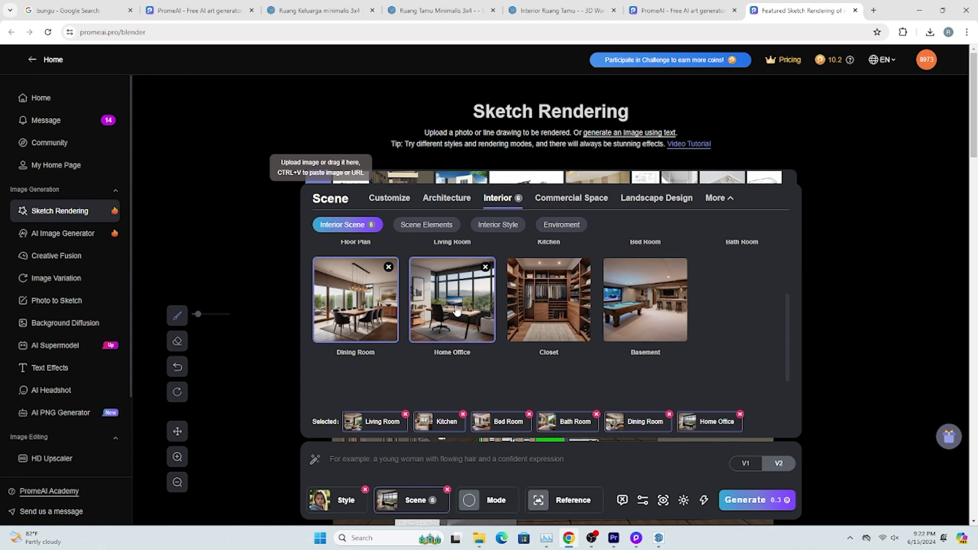
scroll(456, 312, up, 1)
scroll(451, 325, down, 1)
Set the render mode to Precision Concept
click(487, 500)
click(638, 291)
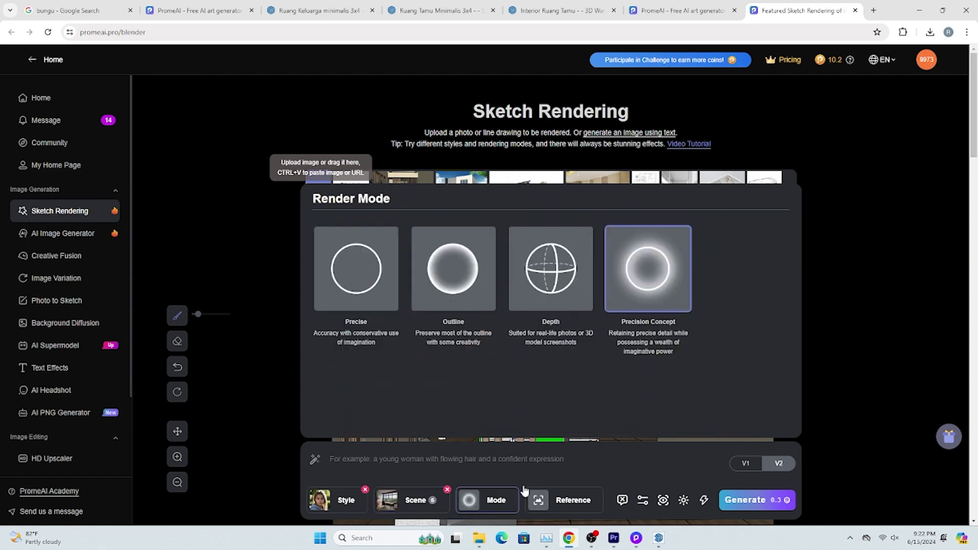
Check the style reference options and generate the renders without a reference image
click(568, 500)
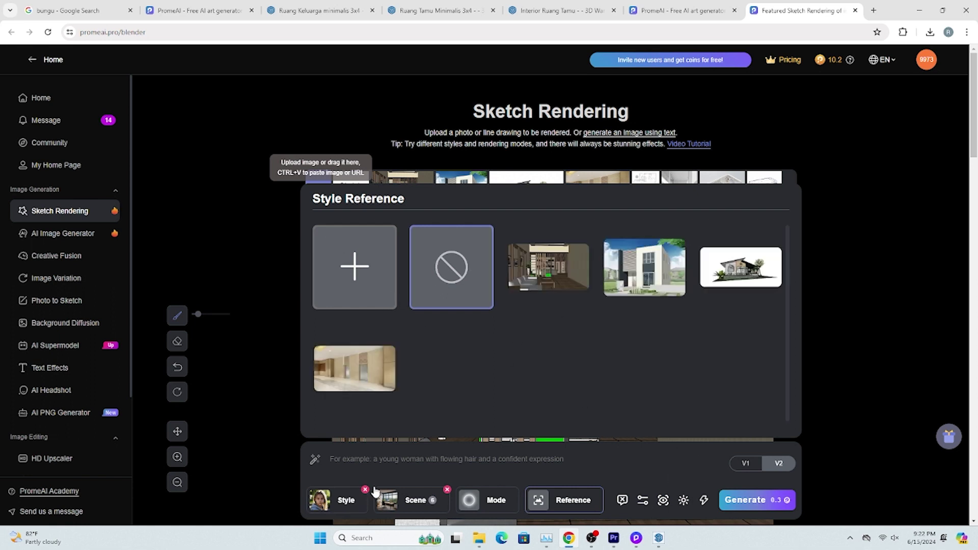
click(751, 502)
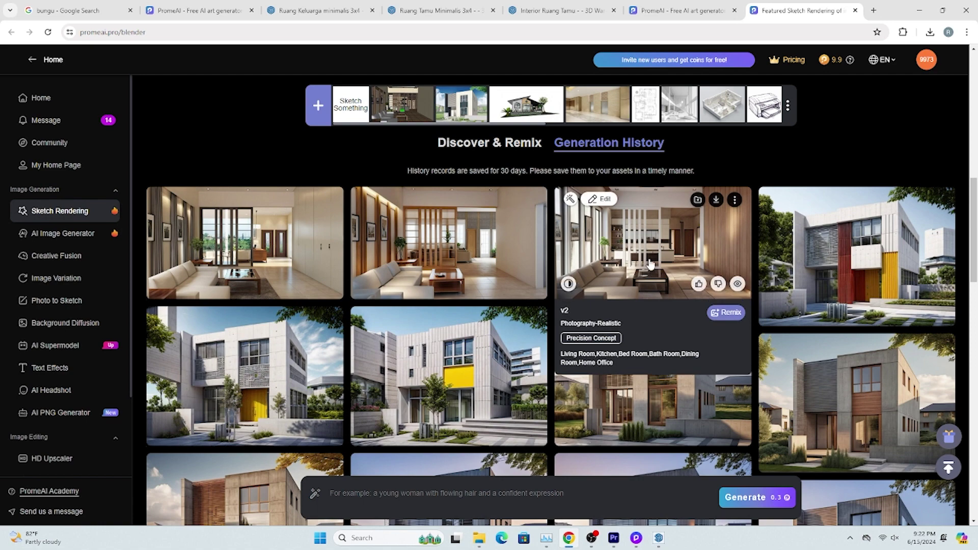
Examine the three new living room renders one by one against the original SketchUp view in the side-by-side preview
click(611, 252)
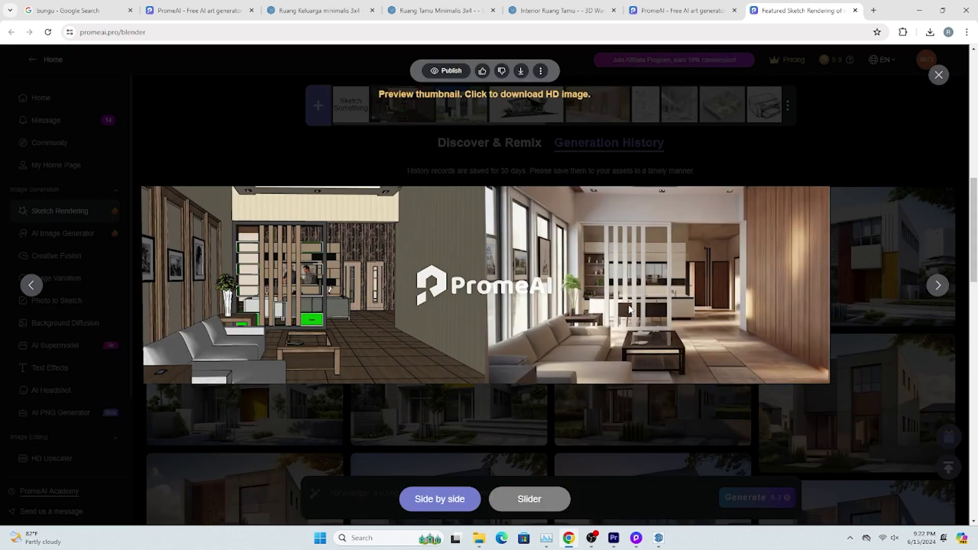
key(Escape)
click(237, 260)
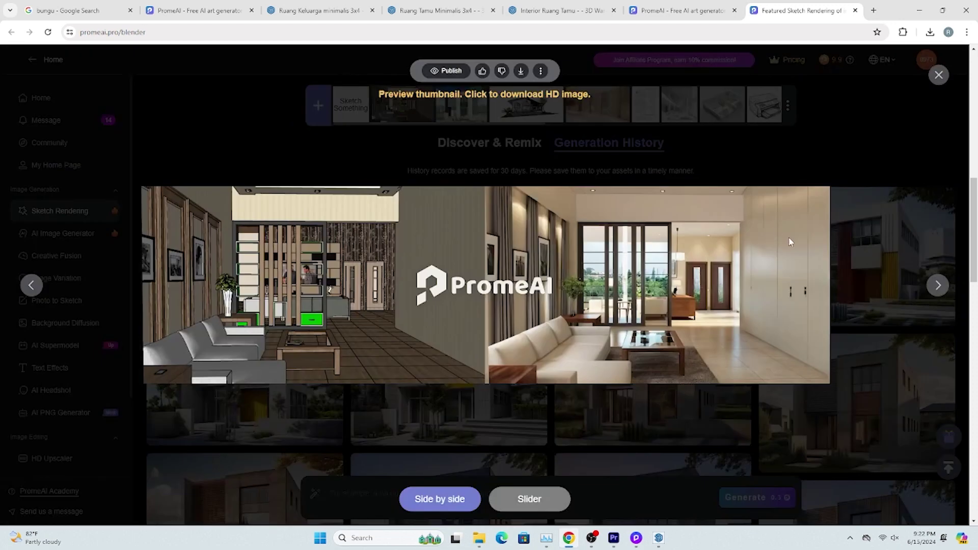
key(Escape)
click(502, 262)
key(Escape)
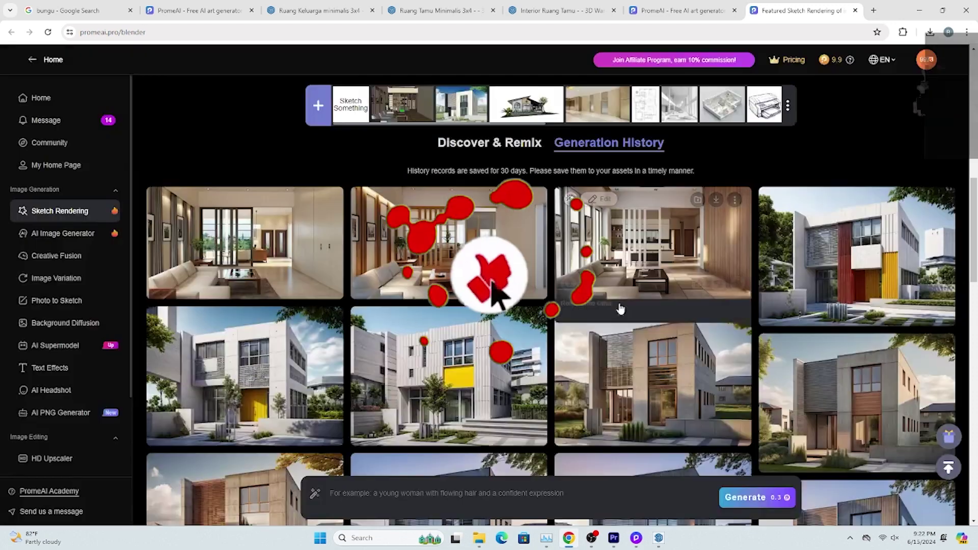
click(677, 262)
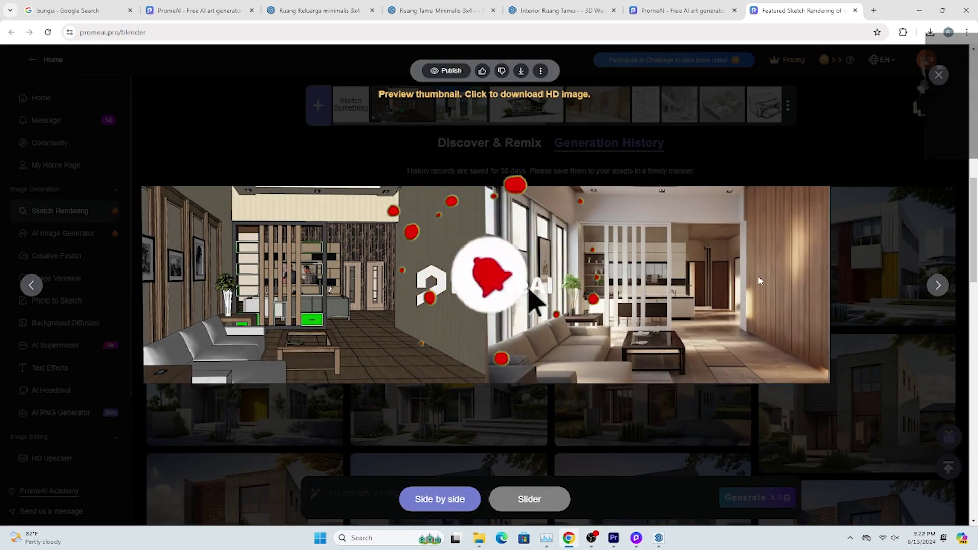
key(Escape)
click(259, 259)
key(Escape)
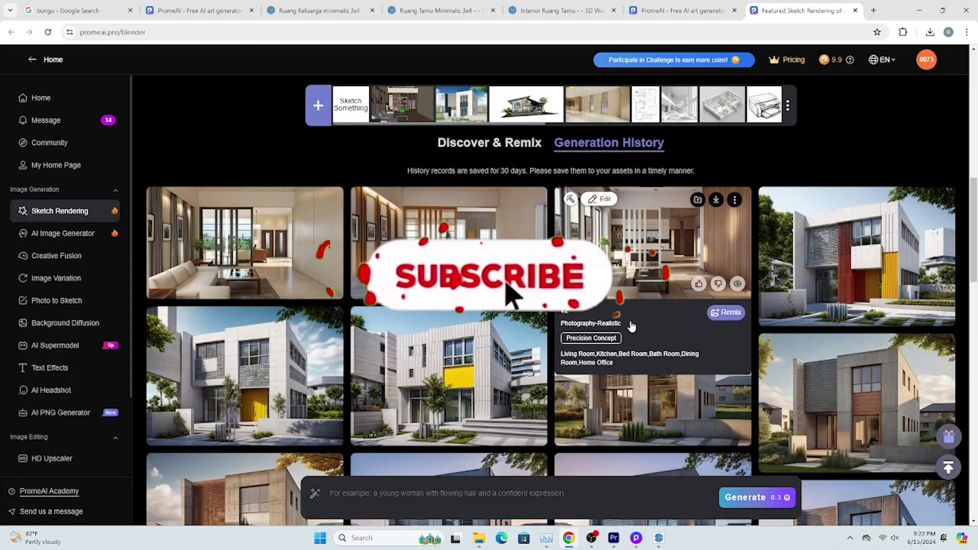
Add the Modern interior style German Minimalism to the render's scene selection
scroll(565, 326, down, 3)
scroll(564, 326, down, 10)
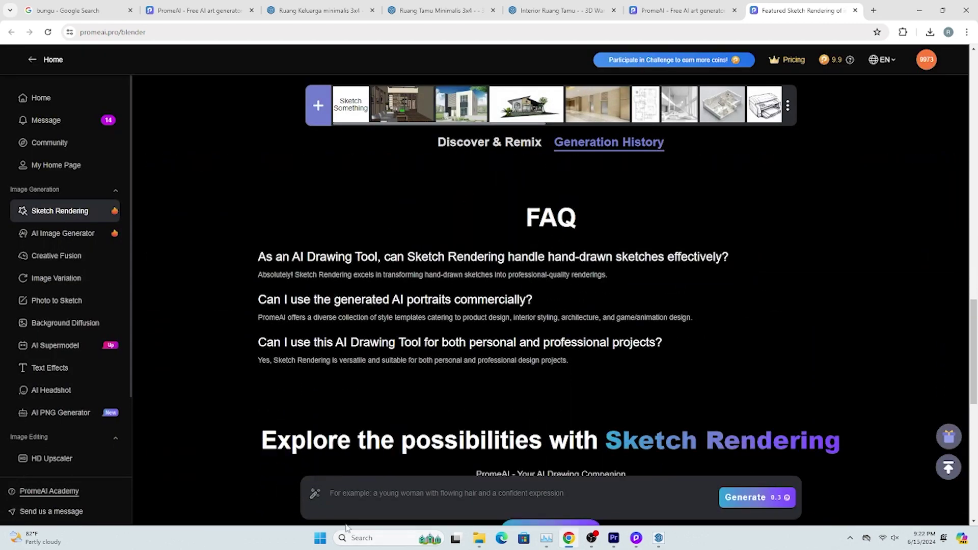
mouse_move(415, 500)
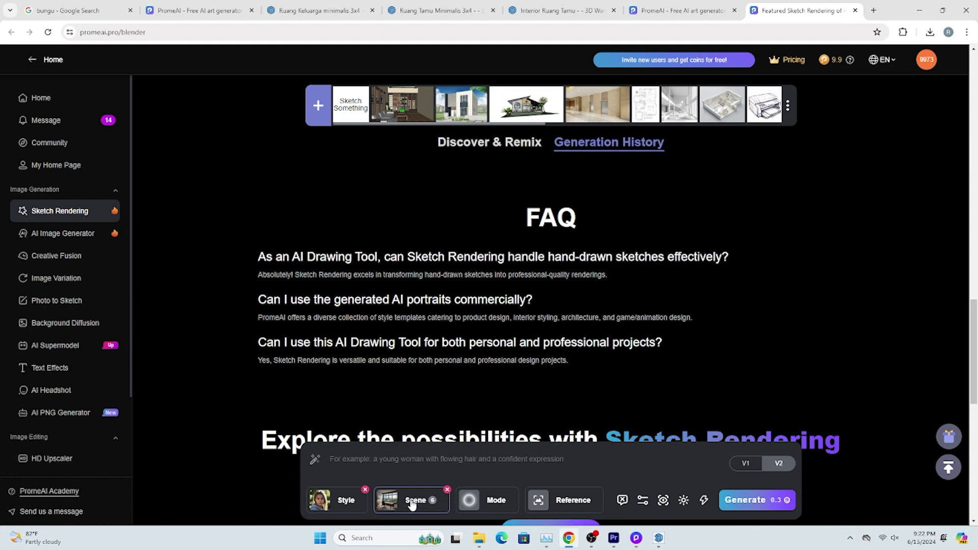
click(412, 504)
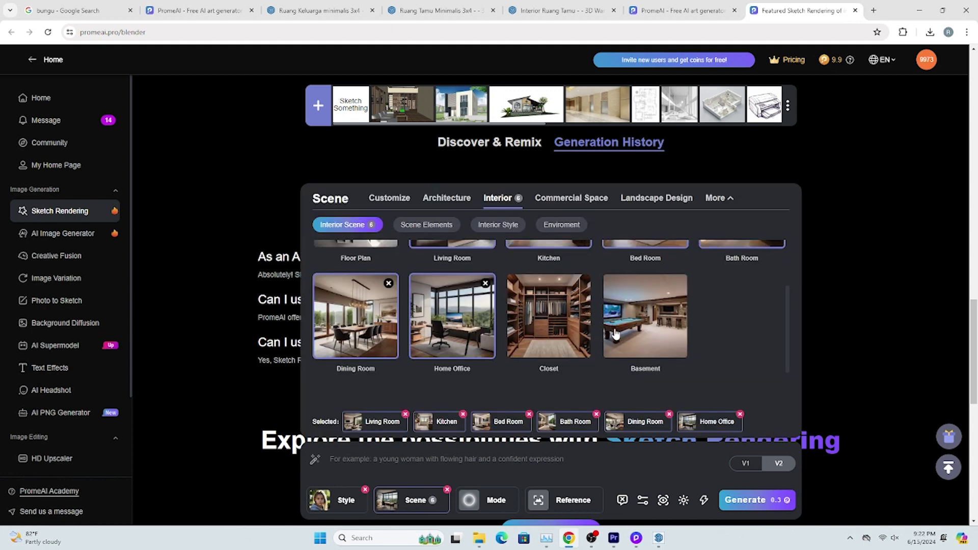
scroll(581, 308, up, 2)
click(513, 229)
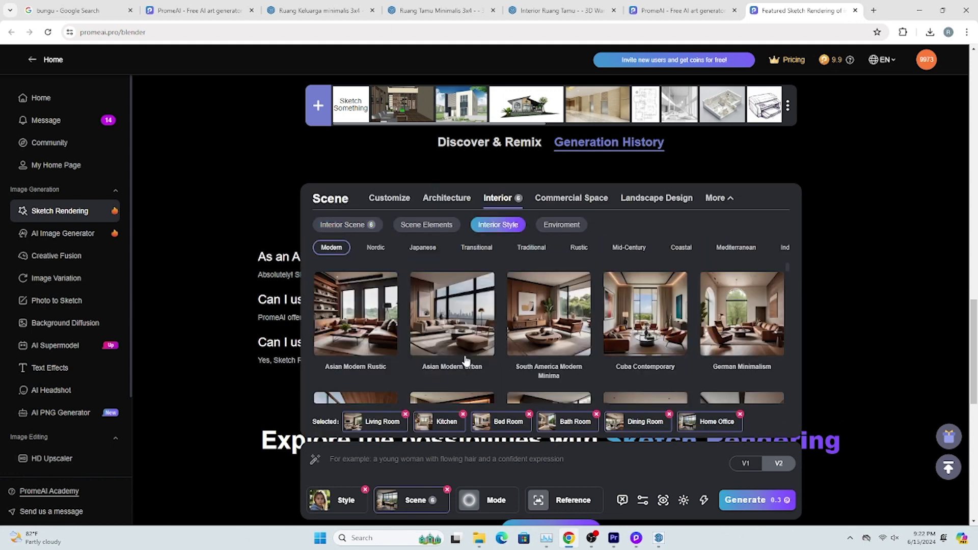
click(736, 321)
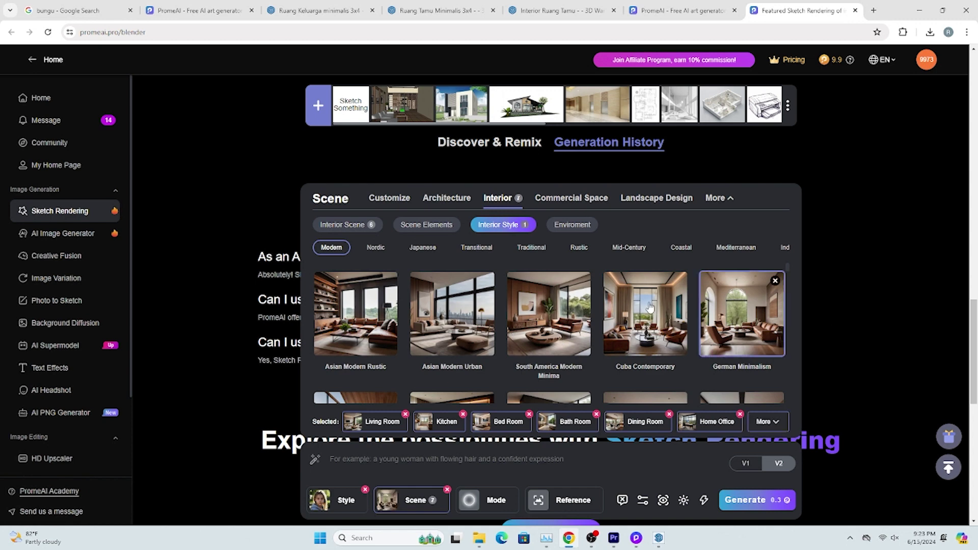
Add a second German style from the Modern interior styles to the scene selection and generate a new set of renders
scroll(634, 331, down, 3)
scroll(714, 351, up, 2)
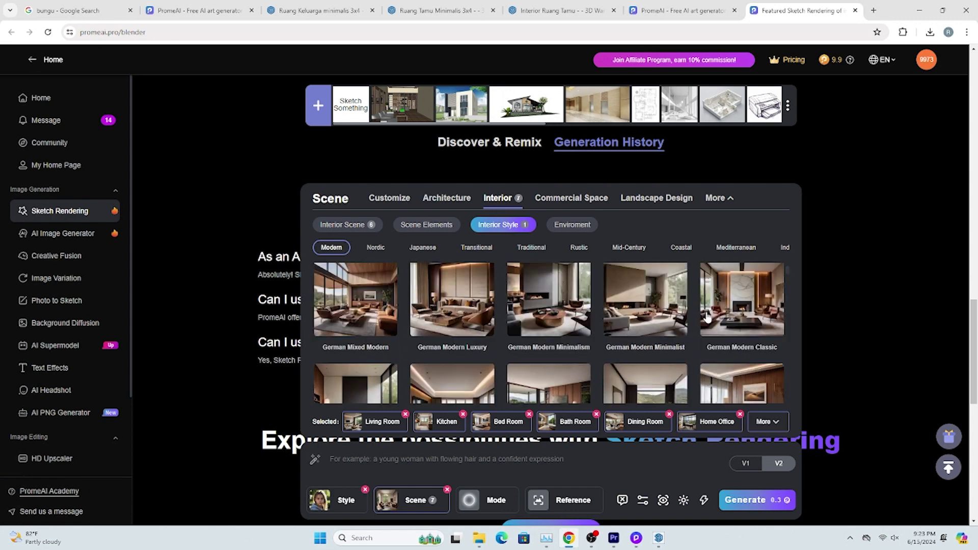
click(738, 370)
click(745, 504)
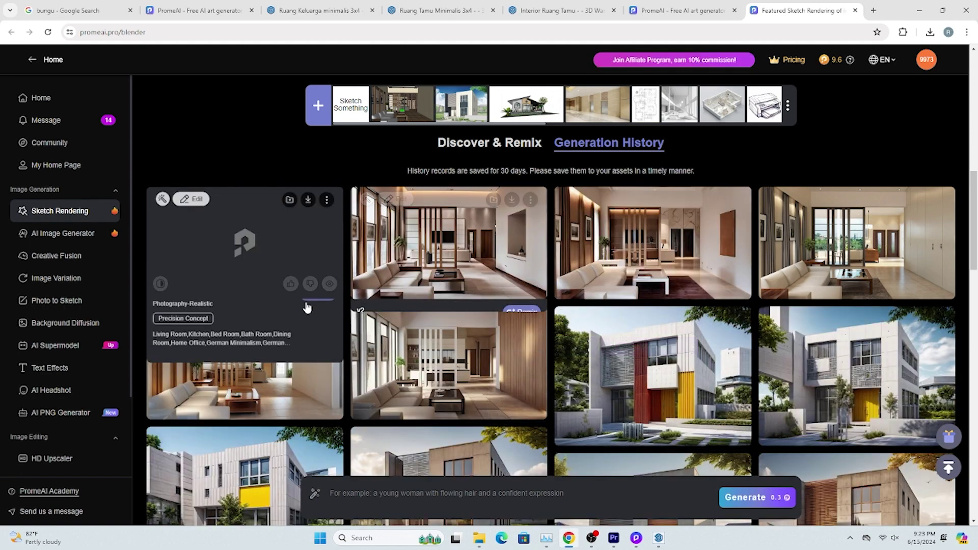
Compare the brown leather sofa render and the wall niche render with the original view in the enlarged preview
click(260, 250)
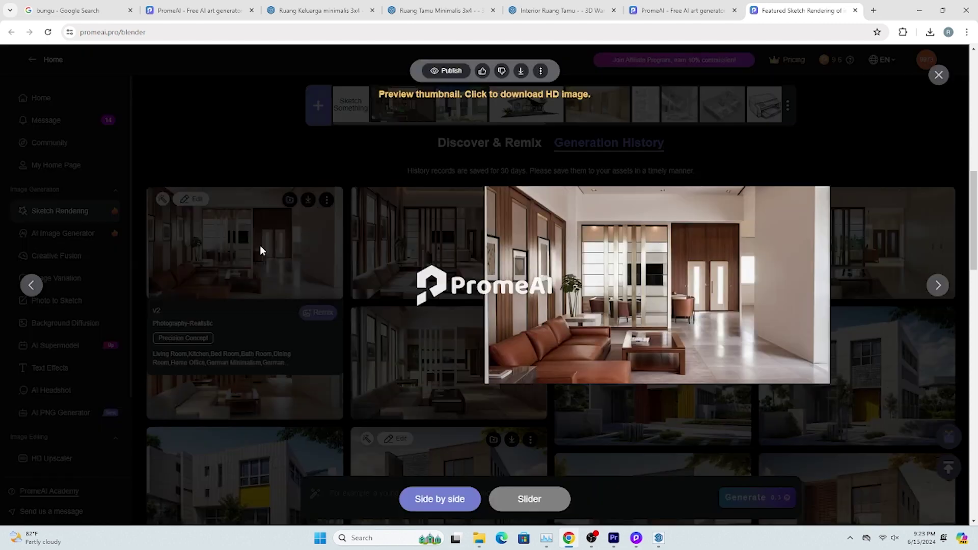
click(934, 83)
click(533, 262)
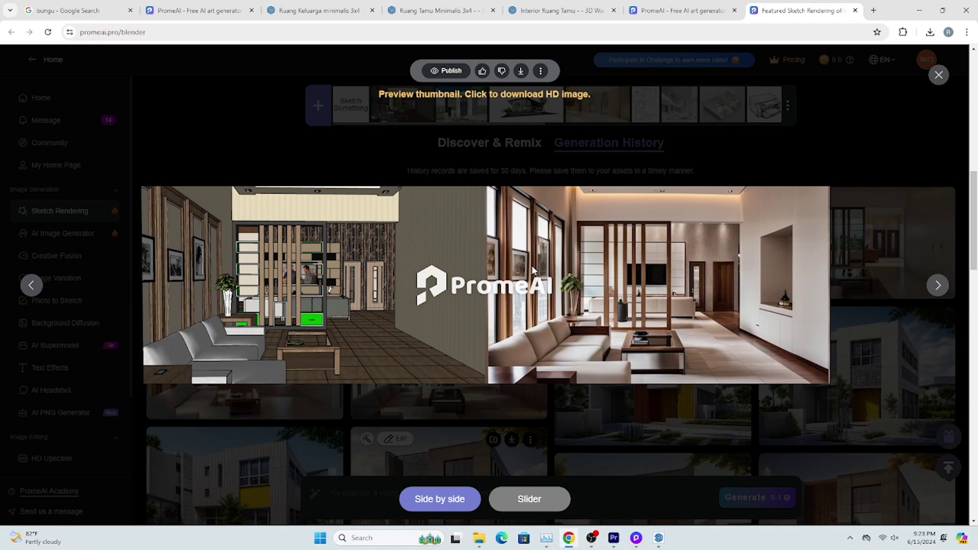
key(Escape)
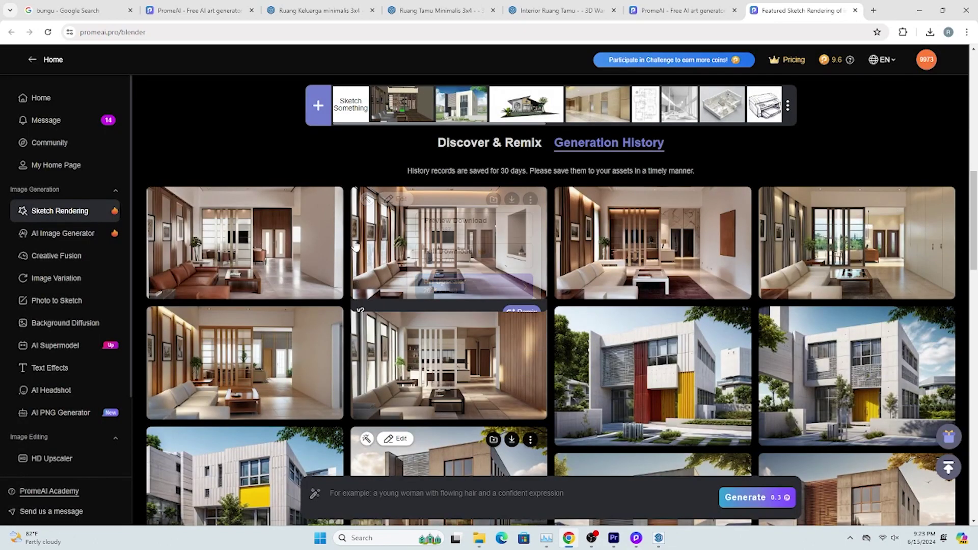
Download preview-size copies of the wall niche render, the brown leather sofa render and the garden-view render
mouse_move(512, 201)
click(450, 228)
mouse_move(308, 199)
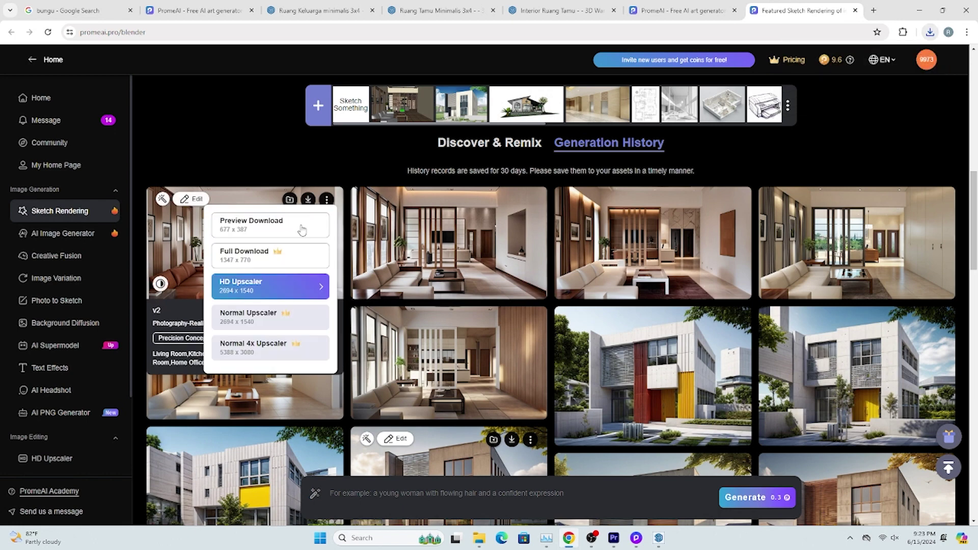
click(302, 230)
click(920, 201)
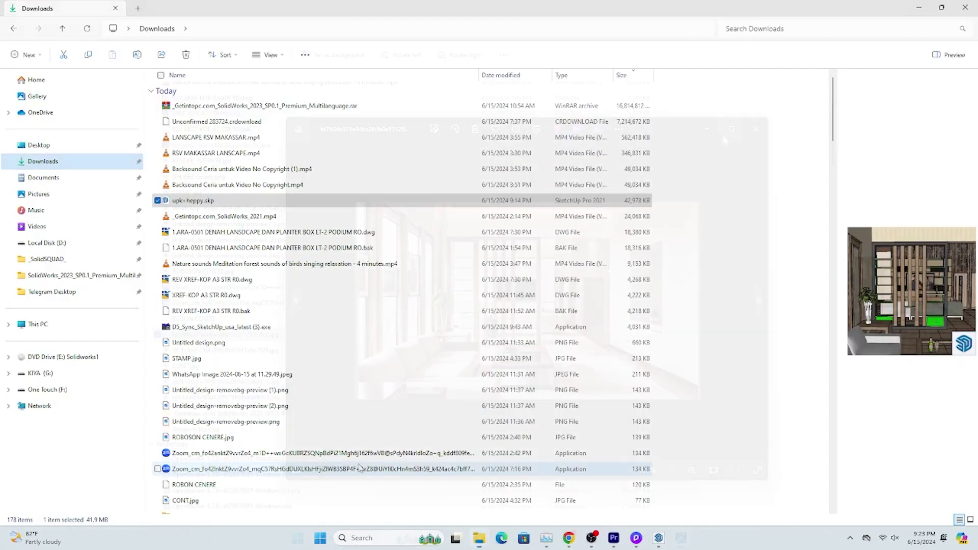
Open the downloaded renders in the image viewer, examine the garden-view living room up close and close its window
double_click(400, 379)
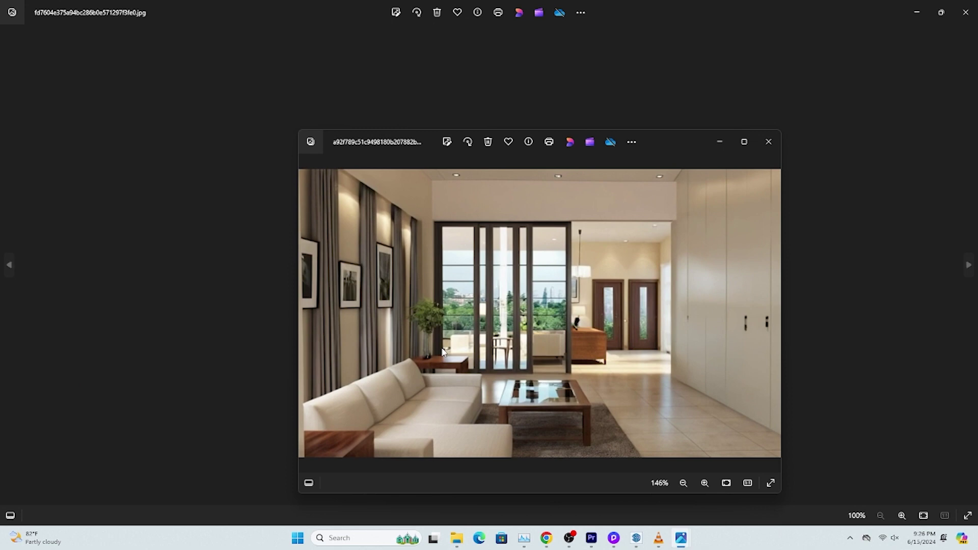
scroll(443, 352, down, 2)
scroll(454, 347, up, 1)
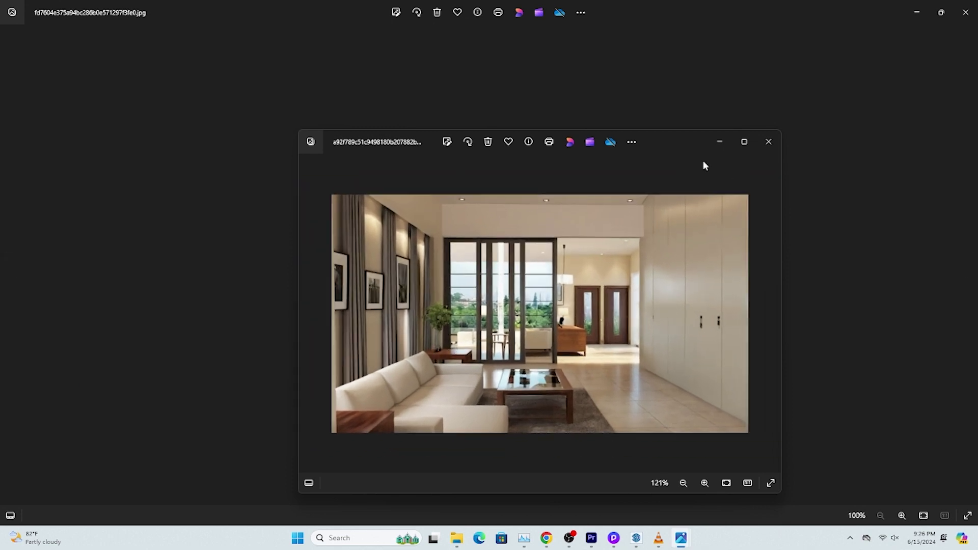
click(769, 143)
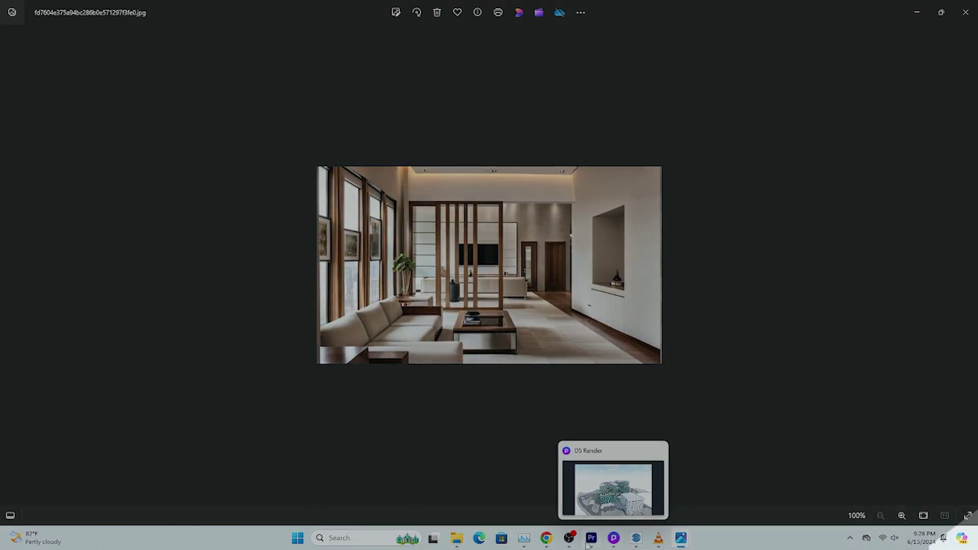